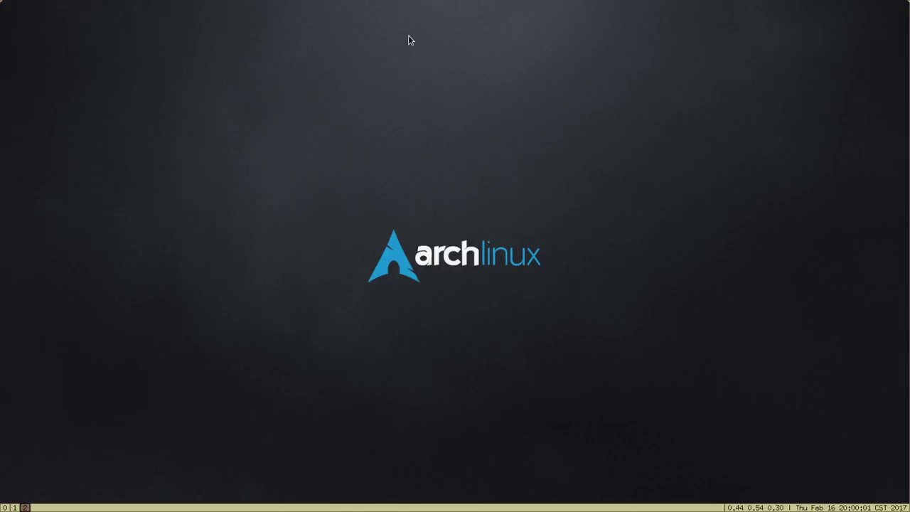
# - Open three terminal windows on the empty view 2
pyautogui.hotkey('alt', 'Return')
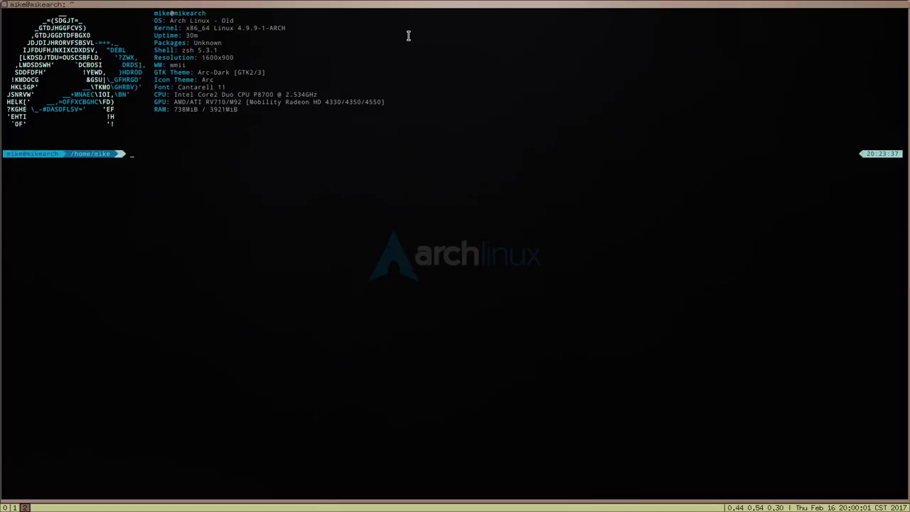
pyautogui.hotkey('alt', 'Return')
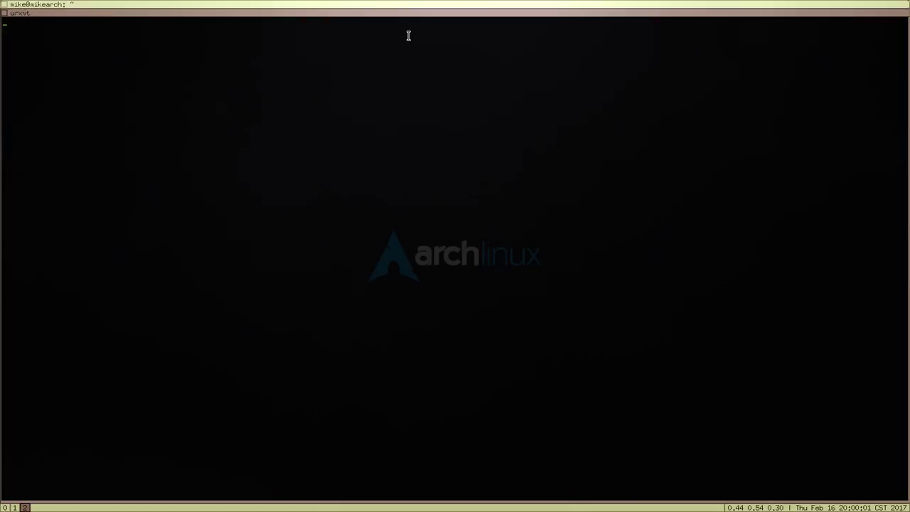
pyautogui.hotkey('alt', 'Return')
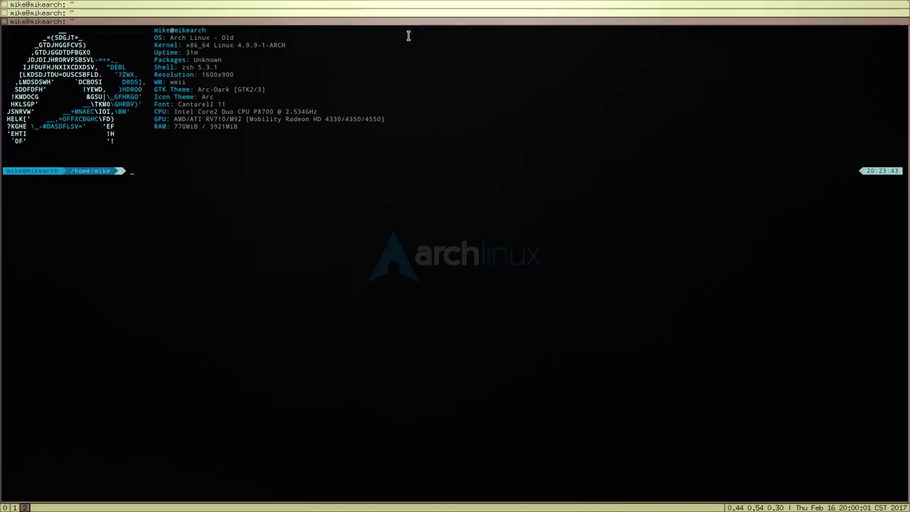
# - Move the focus up through the stacked terminals to the first one and back down to the last
pyautogui.hotkey('alt', 'k')
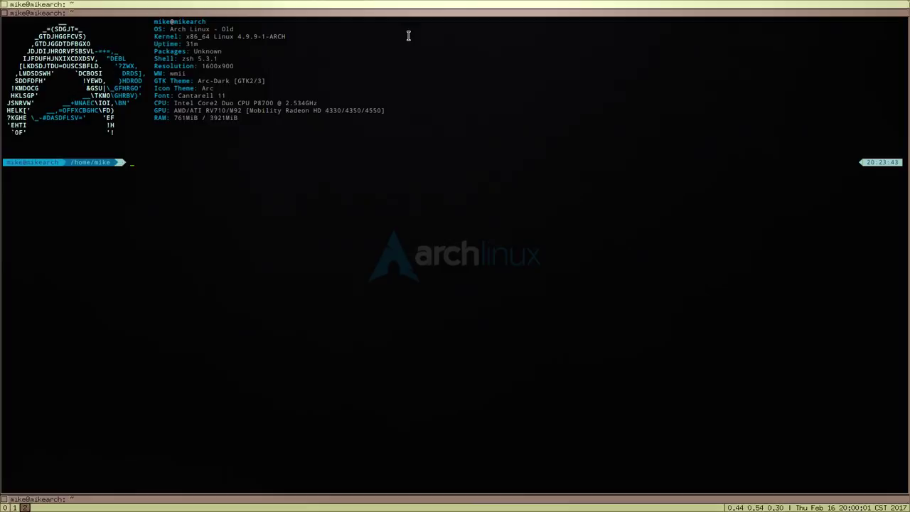
pyautogui.hotkey('alt', 'k')
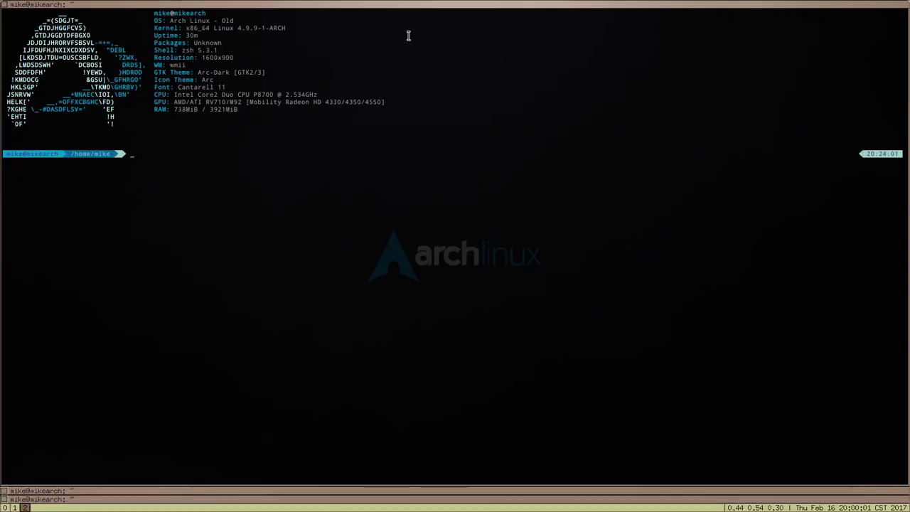
pyautogui.hotkey('alt', 'j')
pyautogui.hotkey('alt', 'j')
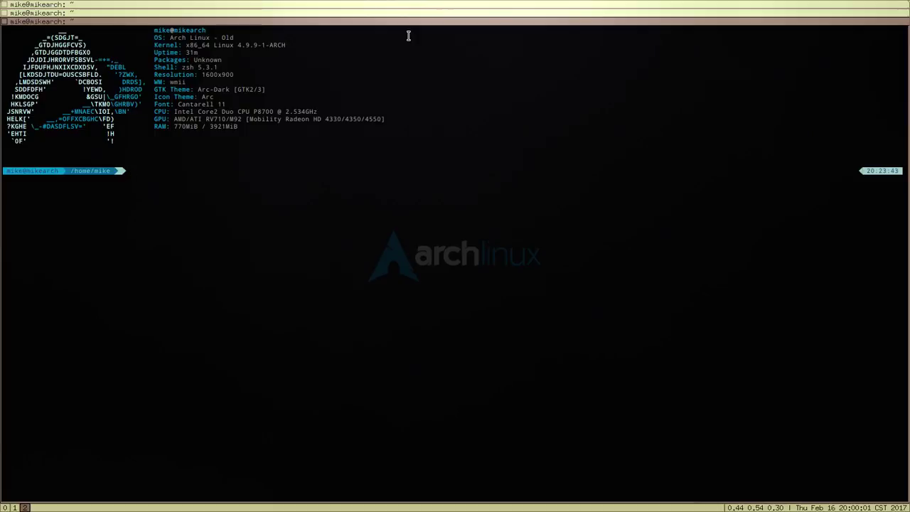
# - Set the column to default mode with equal heights and send the middle terminal to a new column on the right
pyautogui.hotkey('alt', 'd')
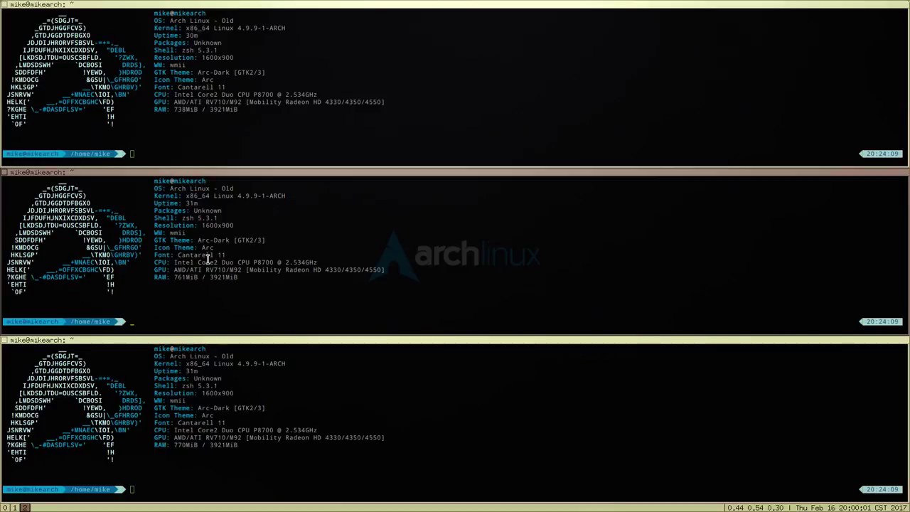
pyautogui.hotkey('alt', 'shift', 'l')
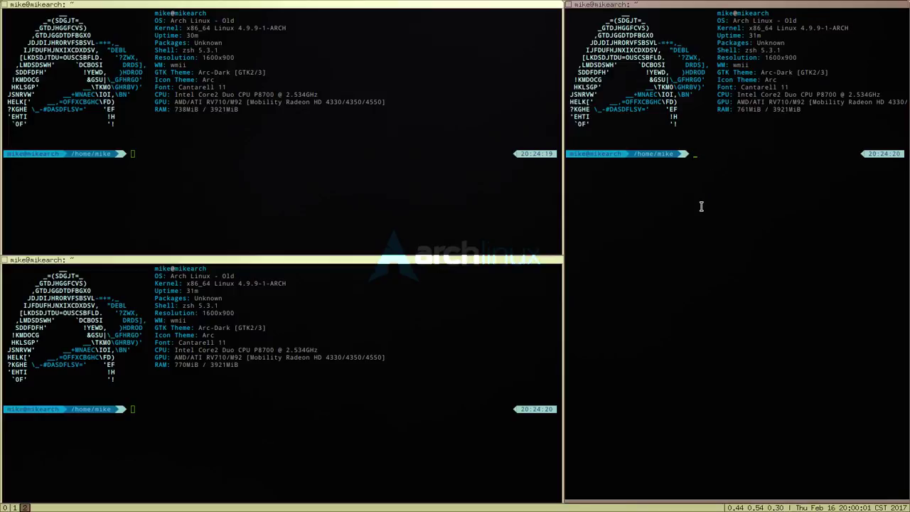
# - Add two more terminals to the right column and set that column to default mode with equal heights
pyautogui.hotkey('alt', 'Return')
pyautogui.hotkey('alt', 'Return')
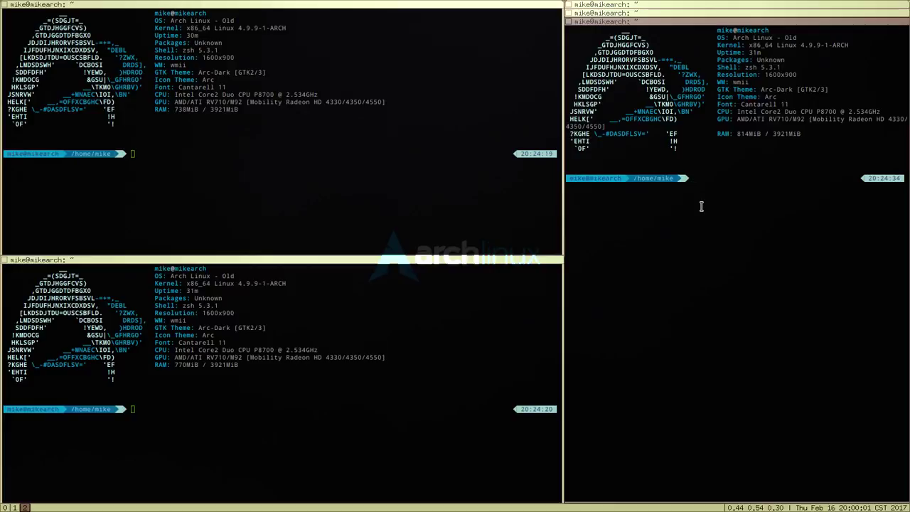
pyautogui.hotkey('alt', 'd')
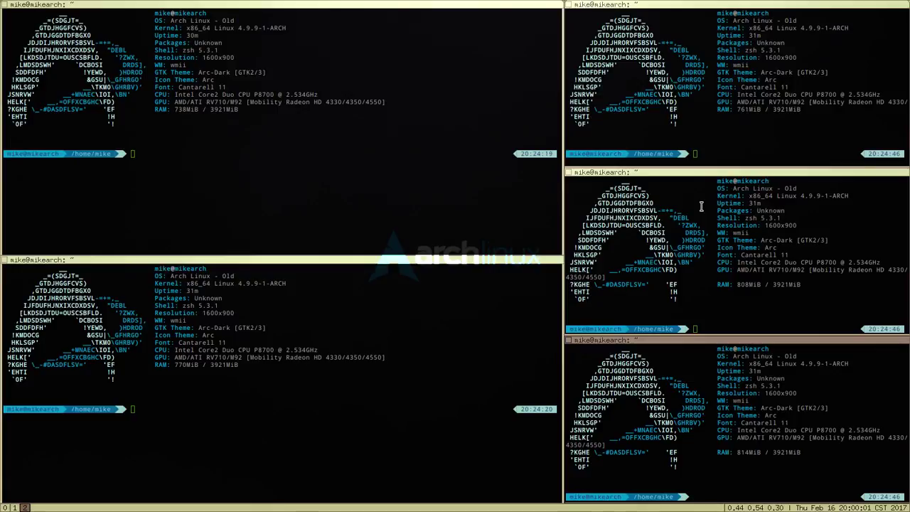
# - Focus the middle terminal of the right column and switch that column to stack mode
pyautogui.click(727, 290)
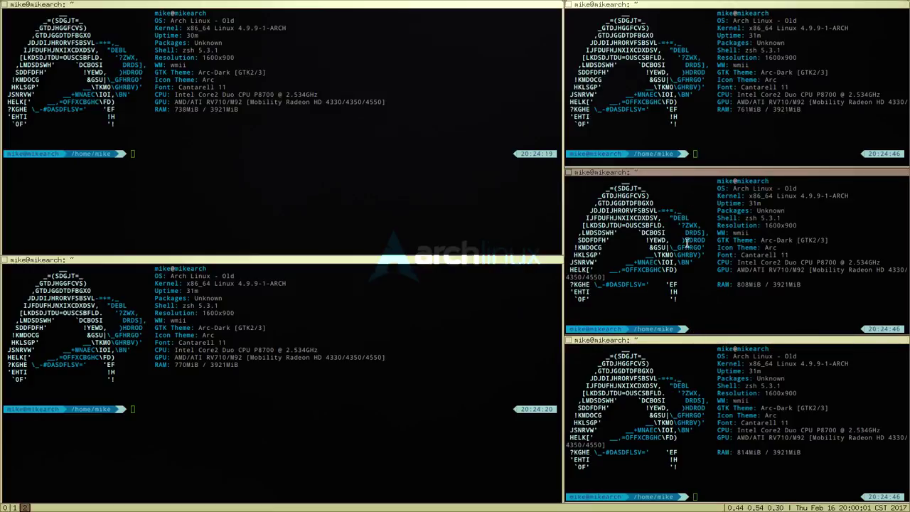
pyautogui.hotkey('alt', 's')
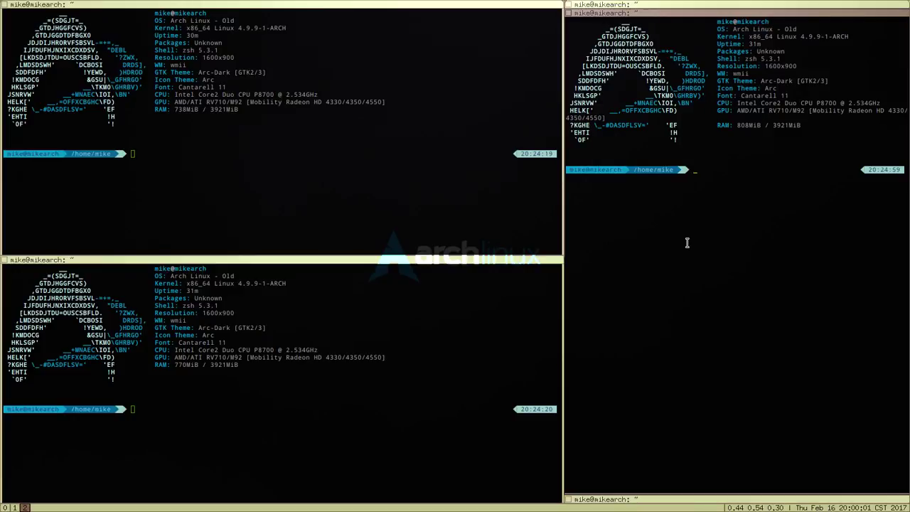
# - Close all terminals in the right column and the upper one in the left column, keeping a single terminal
pyautogui.hotkey('ctrl', 'd')
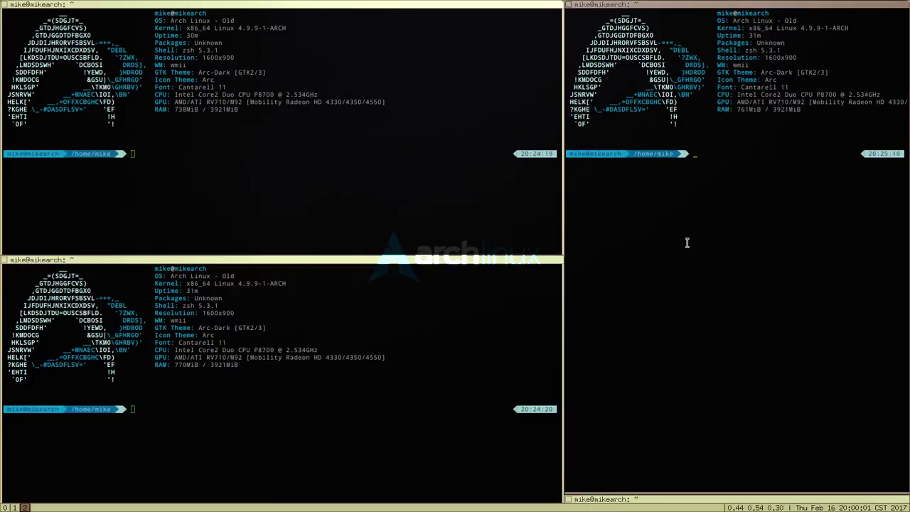
pyautogui.hotkey('ctrl', 'd')
pyautogui.hotkey('ctrl', 'd')
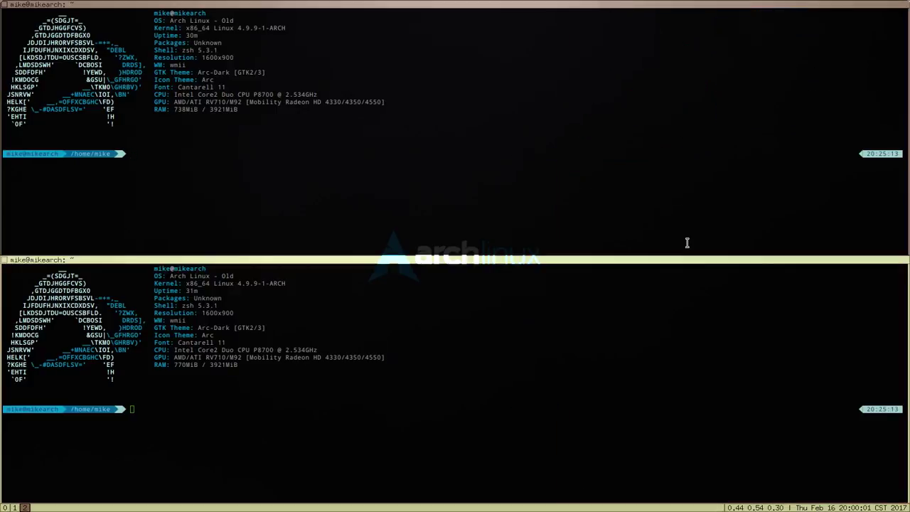
pyautogui.hotkey('ctrl', 'd')
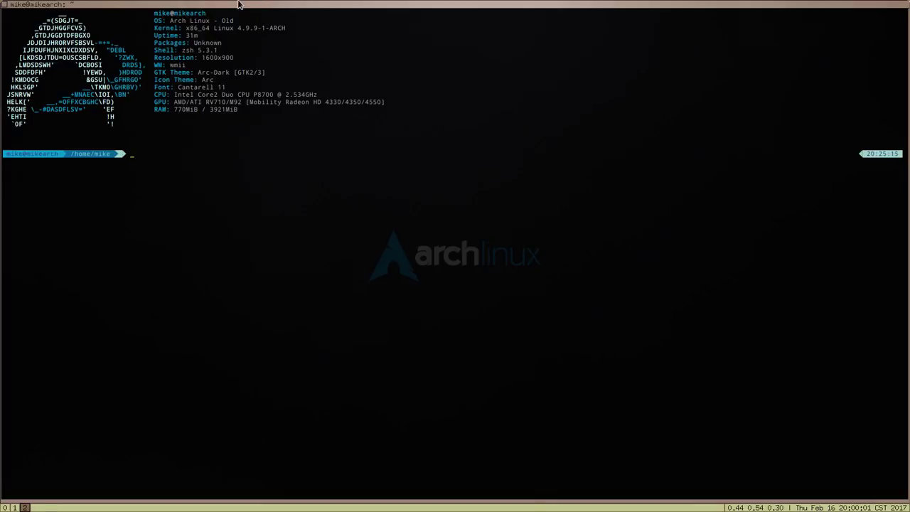
# - Float the remaining terminal, move and enlarge it on the desktop, and return it to the managed layer
pyautogui.hotkey('alt', 'shift', 'space')
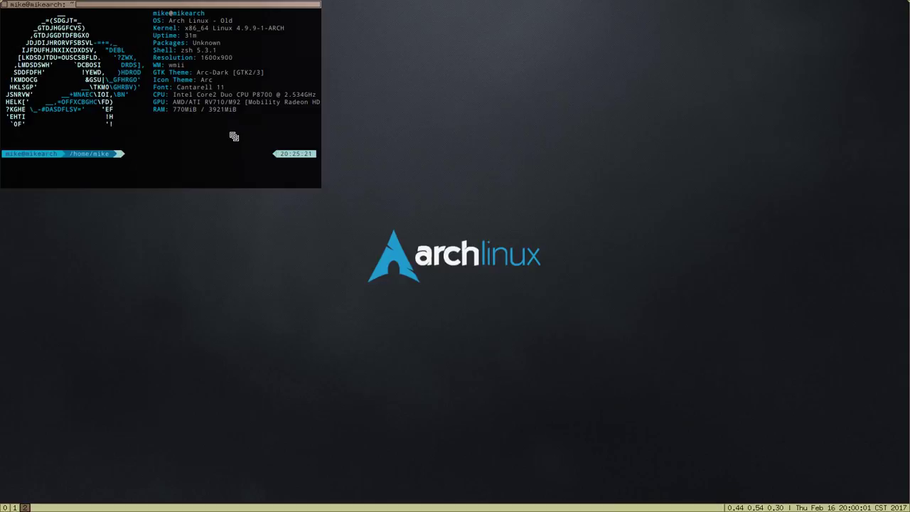
pyautogui.moveTo(234, 136); pyautogui.dragTo(353, 158)
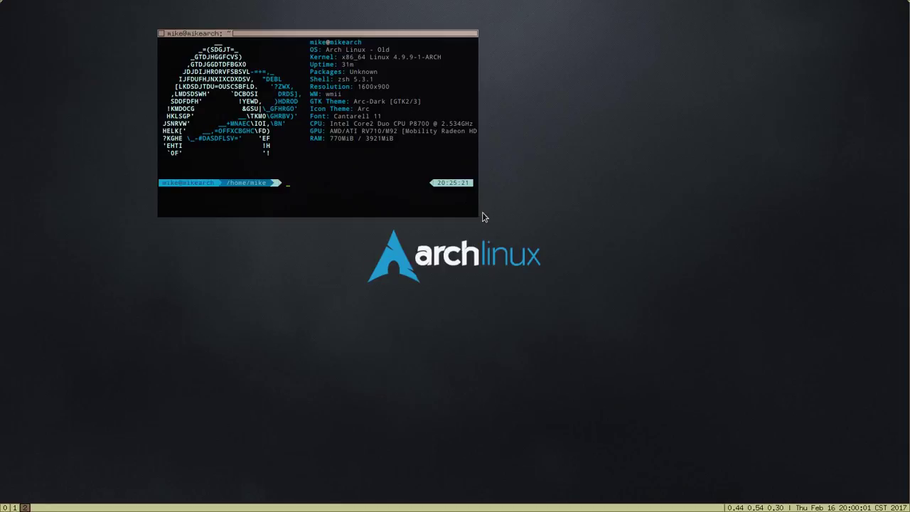
pyautogui.moveTo(491, 226); pyautogui.dragTo(716, 335)
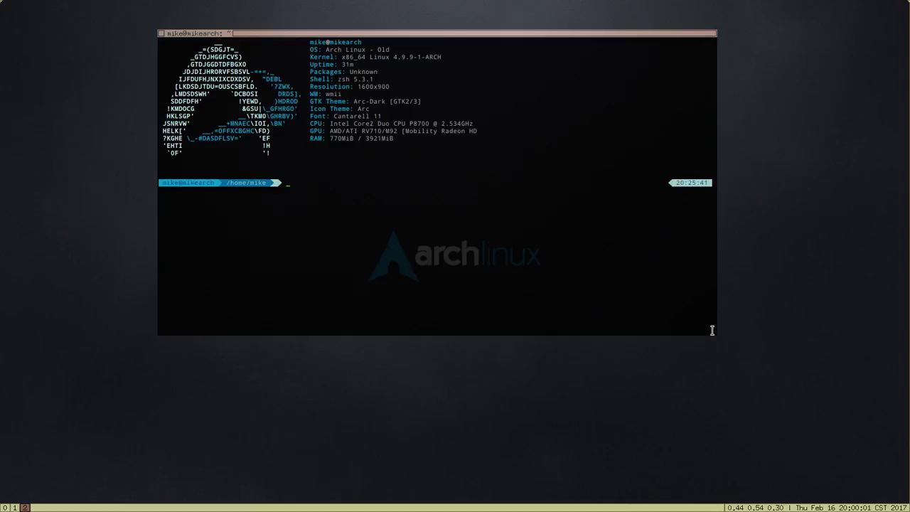
pyautogui.moveTo(377, 190); pyautogui.dragTo(390, 212)
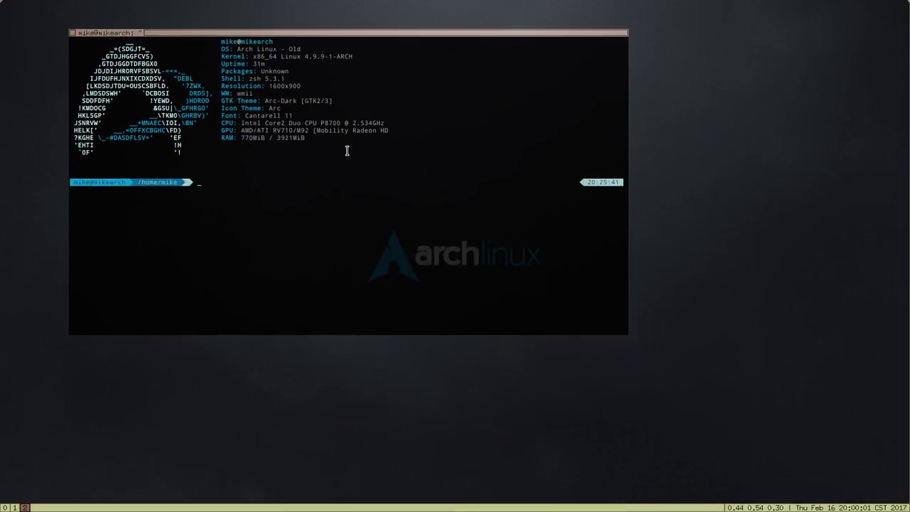
pyautogui.hotkey('alt', 'shift', 'space')
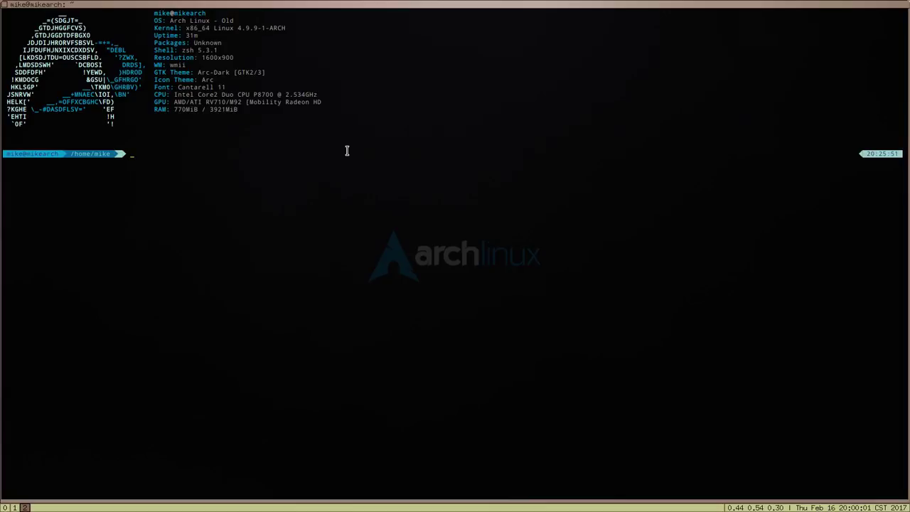
# - Launch thunar from the program menu and quit the file manager again
pyautogui.press('super+p')
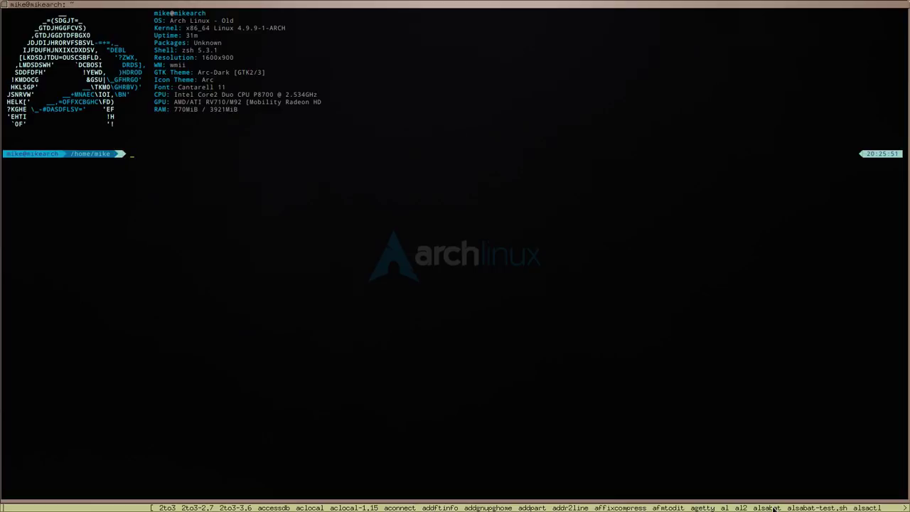
pyautogui.write('thunar')
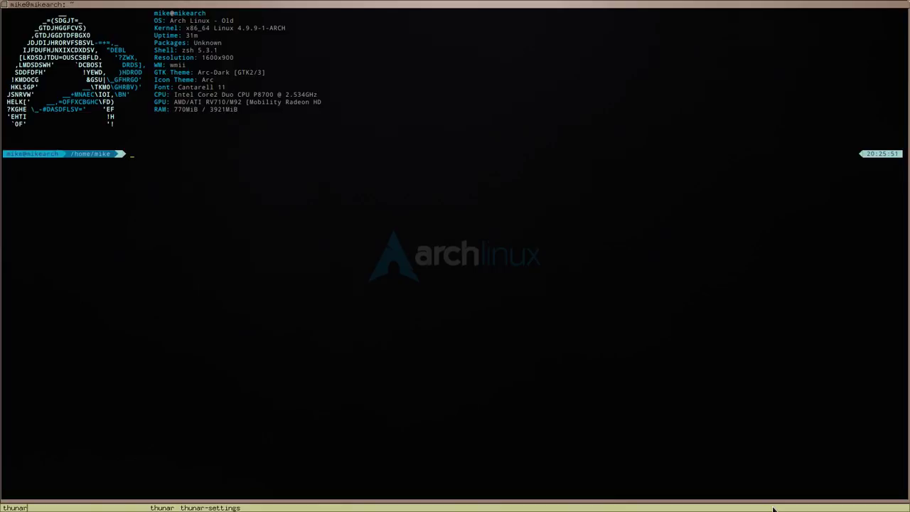
pyautogui.press('Return')
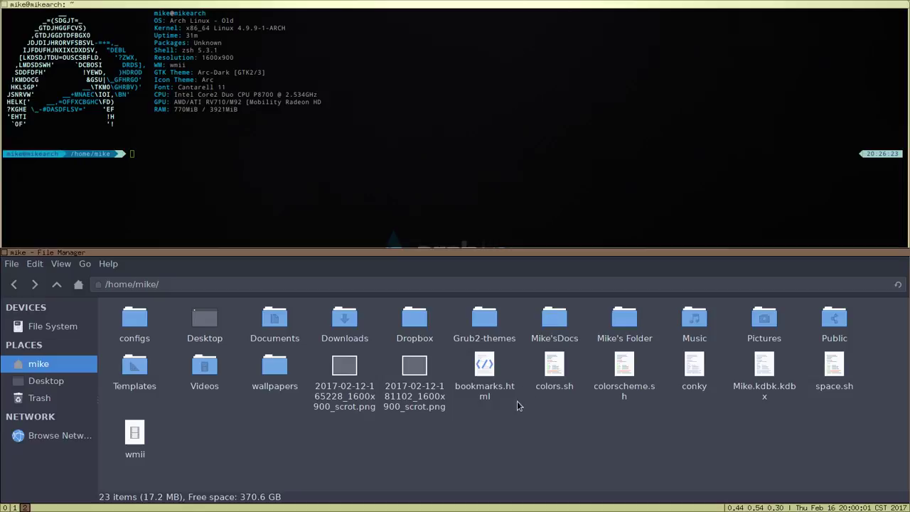
pyautogui.hotkey('ctrl', 'q')
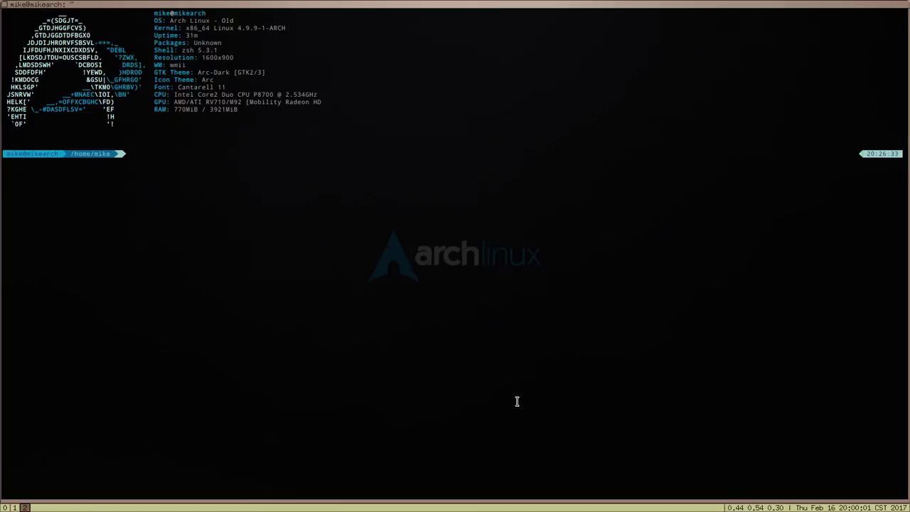
# - Open two more terminals in a column set to stack mode and send the newest one to a new right column
pyautogui.hotkey('alt', 'Return')
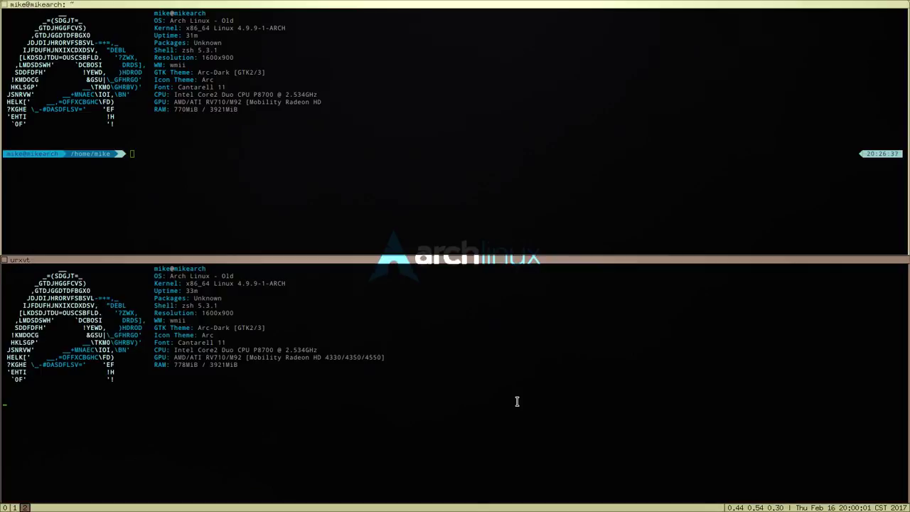
pyautogui.press('super+s')
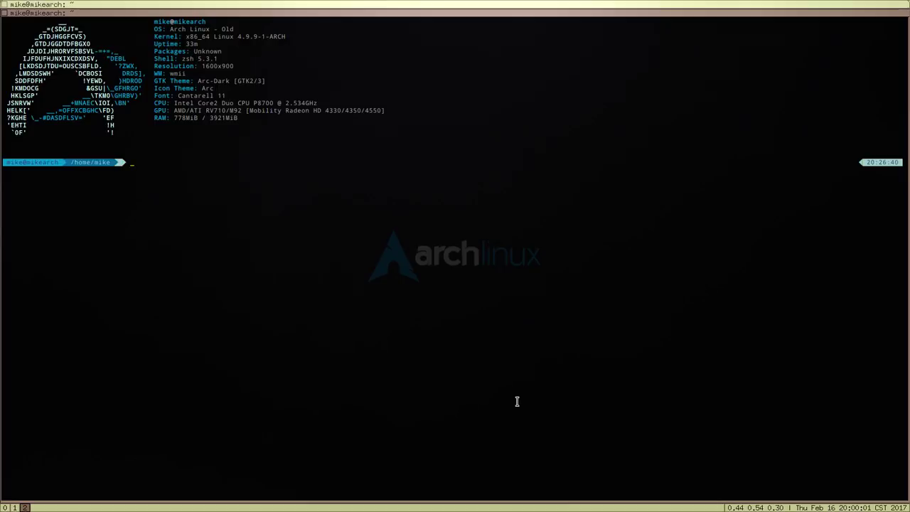
pyautogui.press('super+Return')
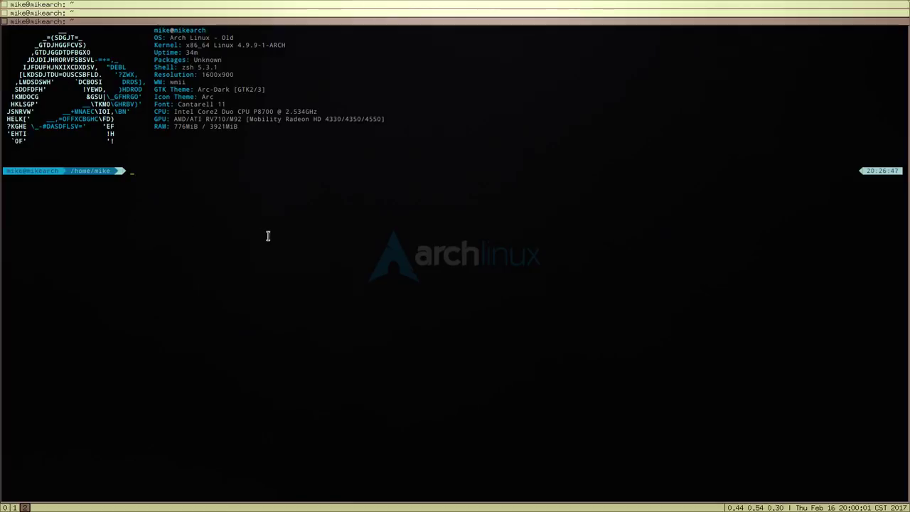
pyautogui.hotkey('alt', 'shift', 'l')
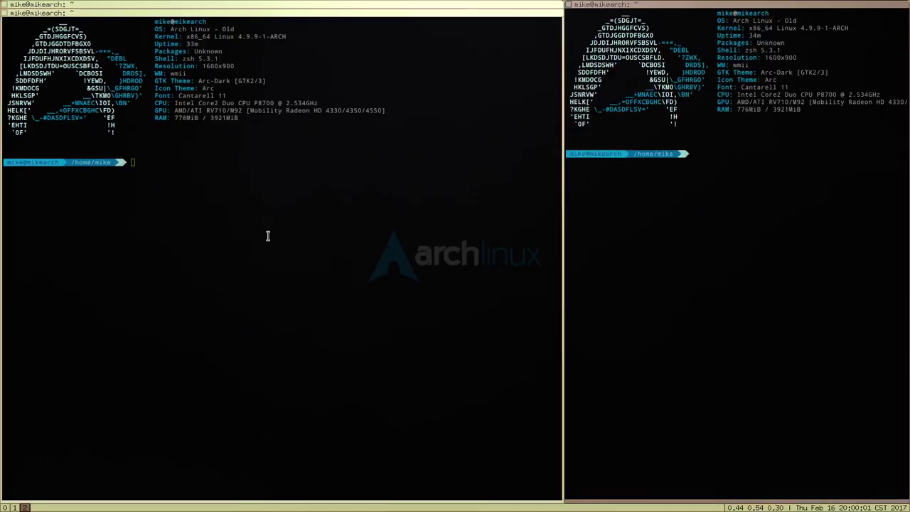
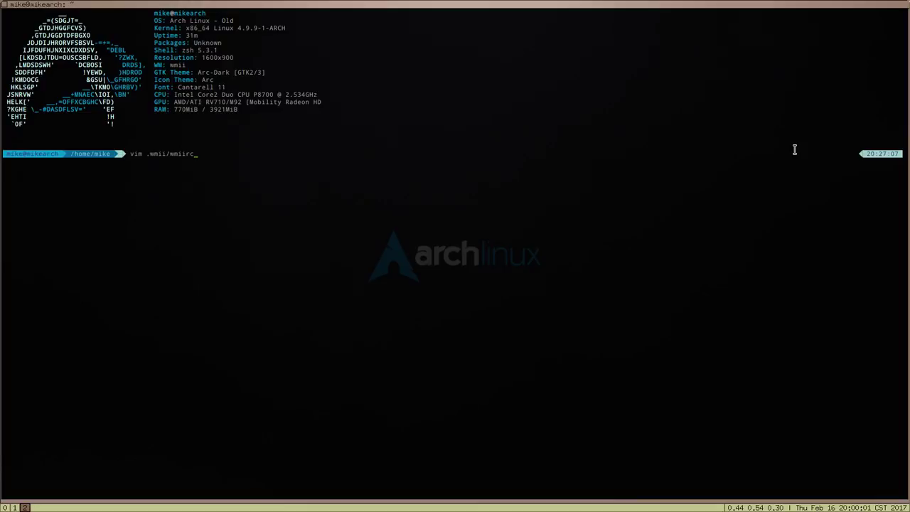
# - Open .wmii/wmiirc in vim and look through its configuration variables, actions and key bindings, returning to the beginning of the file
pyautogui.press('Return')
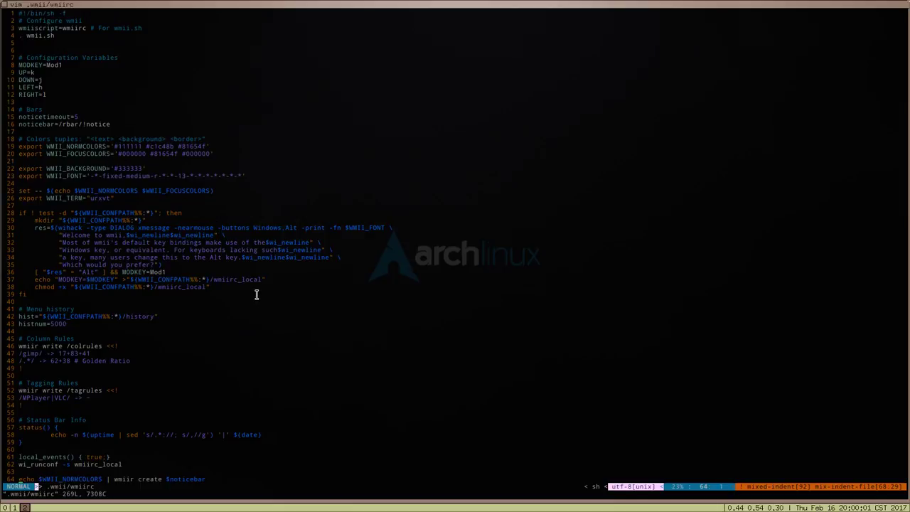
pyautogui.hotkey('ctrl', 'f')
pyautogui.hotkey('ctrl', 'f')
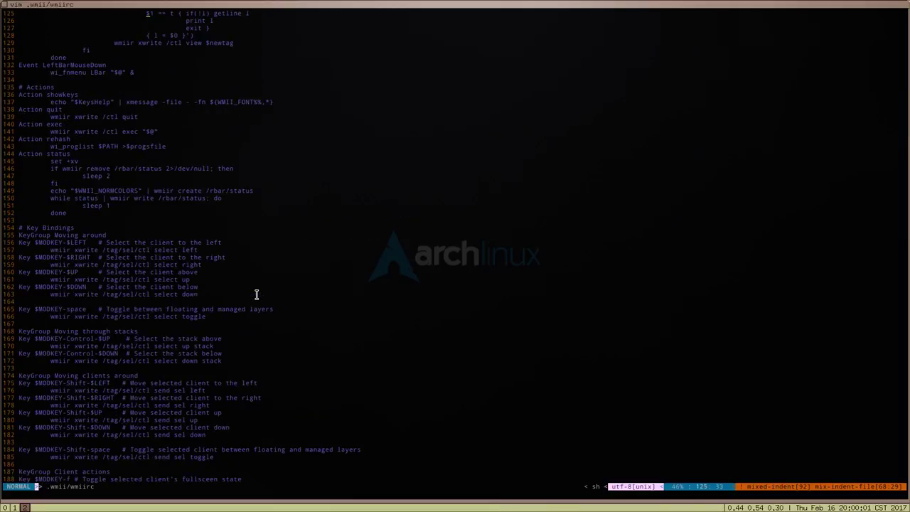
pyautogui.hotkey('ctrl', 'f')
pyautogui.hotkey('ctrl', 'b')
pyautogui.hotkey('ctrl', 'b')
pyautogui.hotkey('ctrl', 'b')
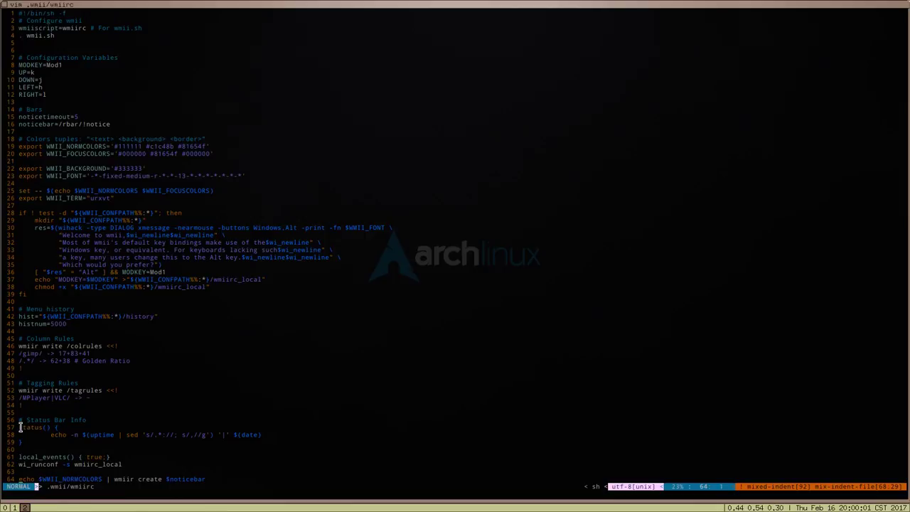
# - Highlight the status() function under Status Bar Info, clear the selection, and review the rest of wmiirc including the column mode key bindings
pyautogui.moveTo(20, 427); pyautogui.dragTo(136, 449)
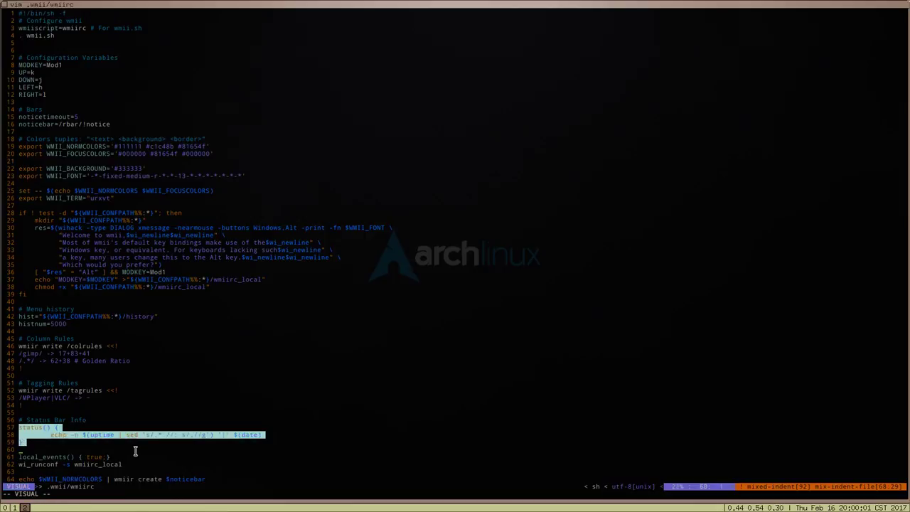
pyautogui.click(343, 378)
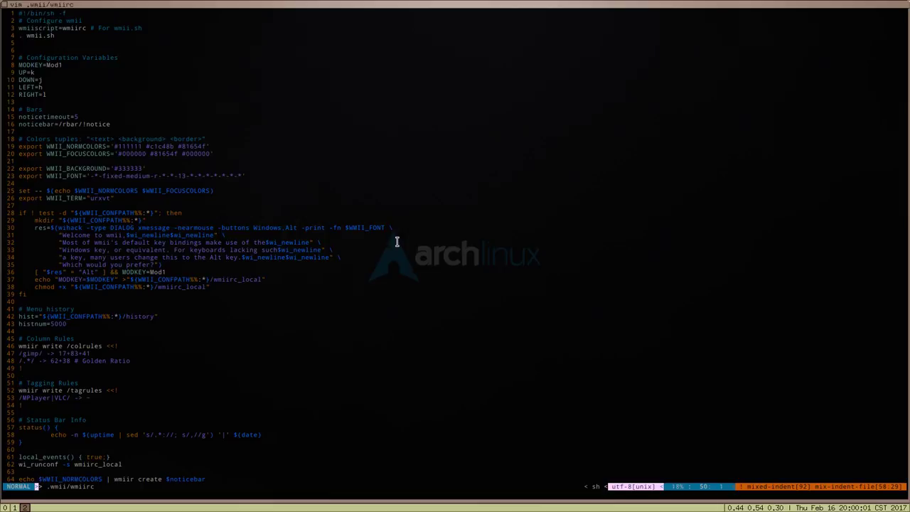
pyautogui.hotkey('ctrl', 'f')
pyautogui.hotkey('ctrl', 'f')
pyautogui.hotkey('ctrl', 'f')
pyautogui.hotkey('ctrl', 'f')
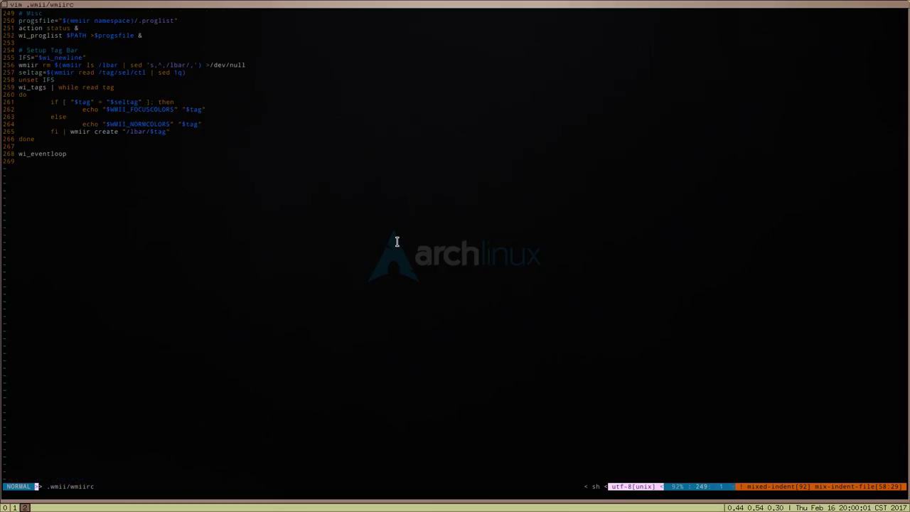
pyautogui.hotkey('ctrl', 'b')
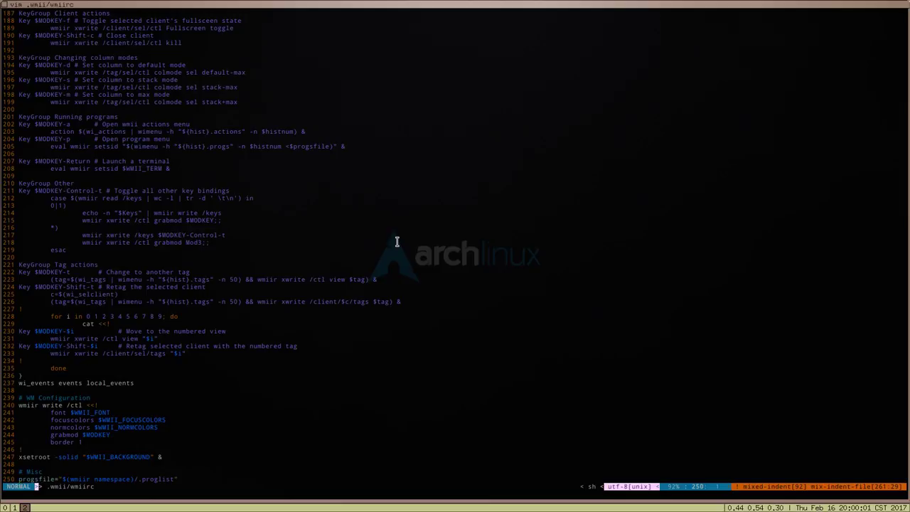
# - Switch to Firefox on view 1 and look at the wmii pages on ArchWiki, Wikipedia and the Google Code Archive
pyautogui.hotkey('alt', '1')
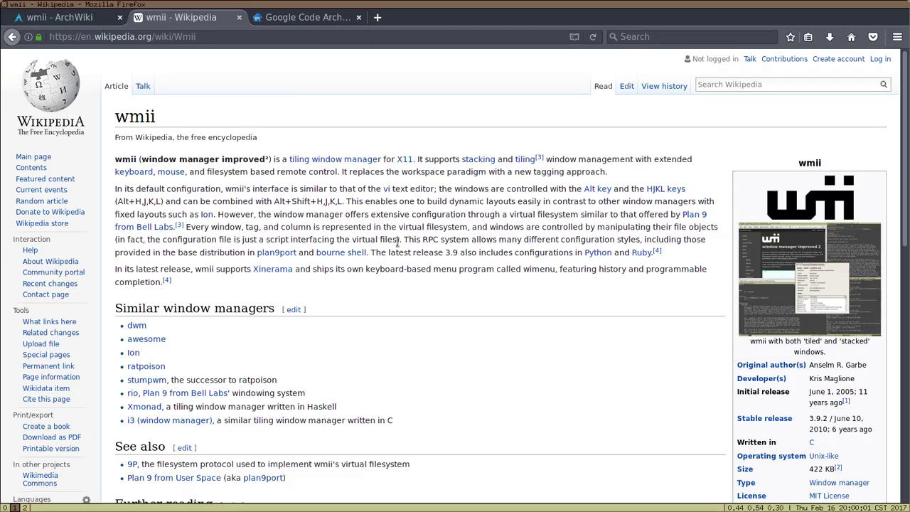
pyautogui.click(44, 20)
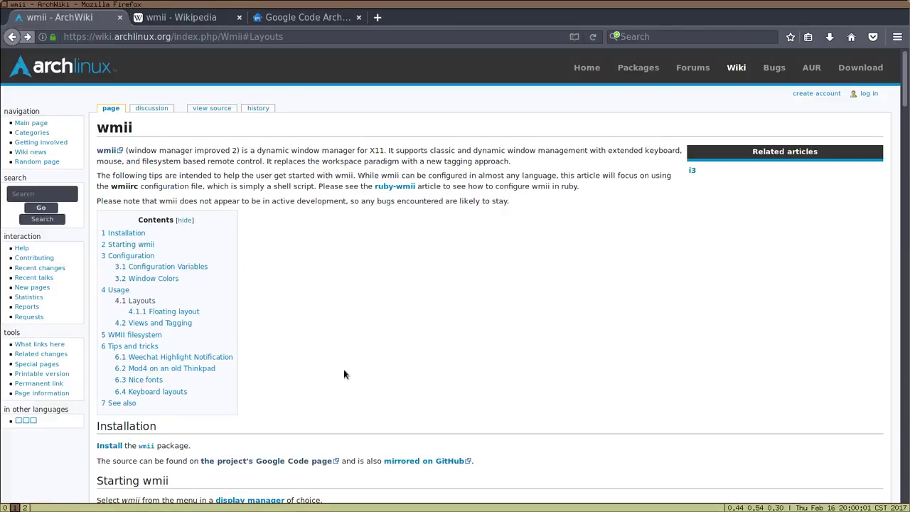
pyautogui.click(181, 16)
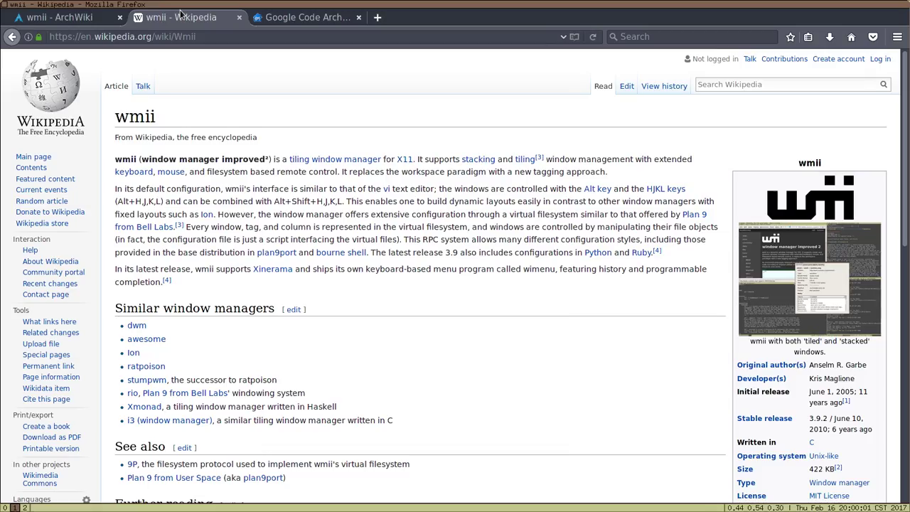
pyautogui.click(319, 19)
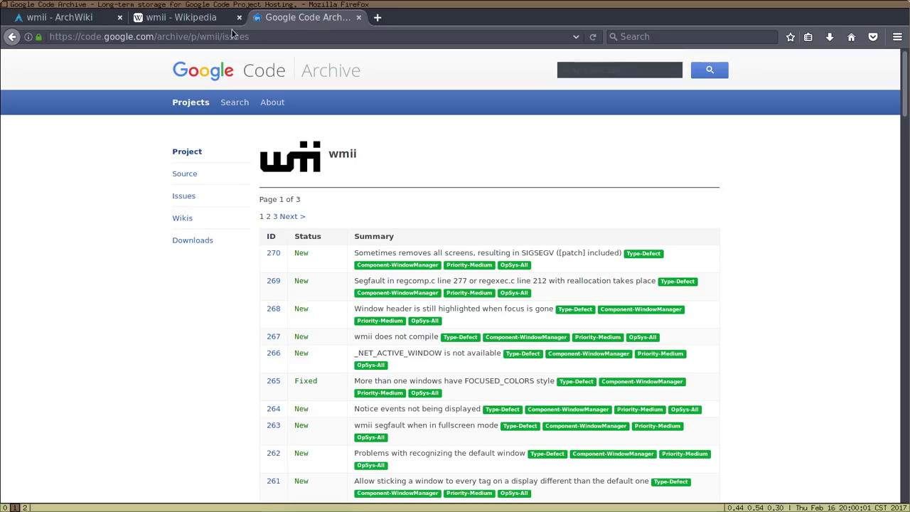